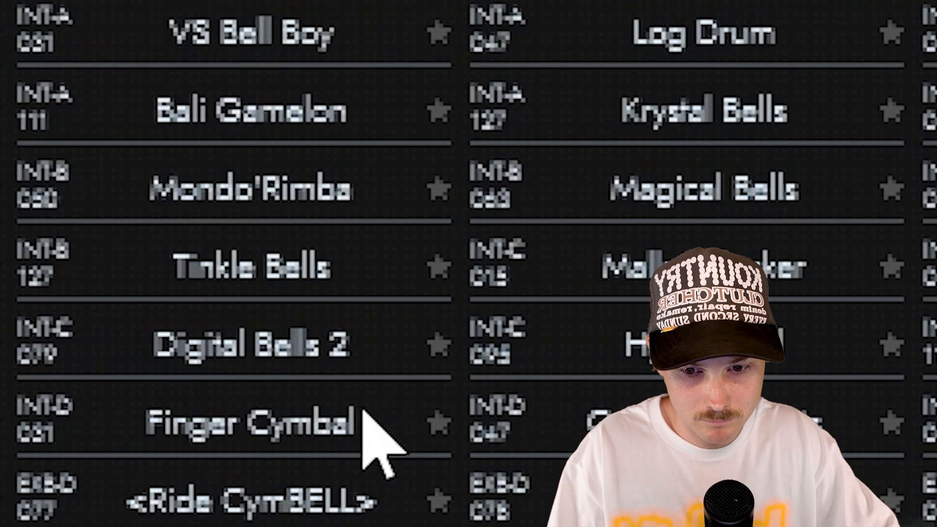
- Pick a bell preset from the TRITON sound list
left_click(447, 305)
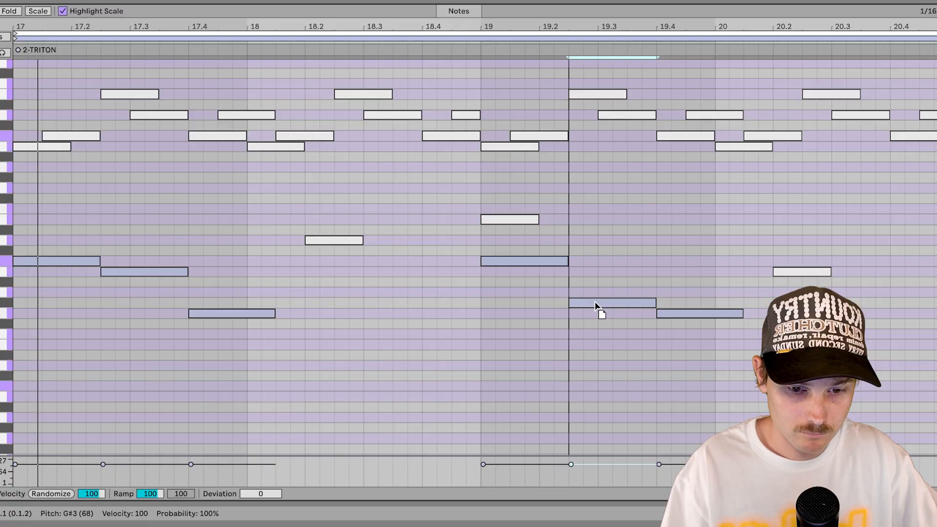
- Lower the 2-TRITON note between 19.2 and 19.4 to G3 and raise the note right after it by two semitones
left_click_drag(596, 306, 596, 317)
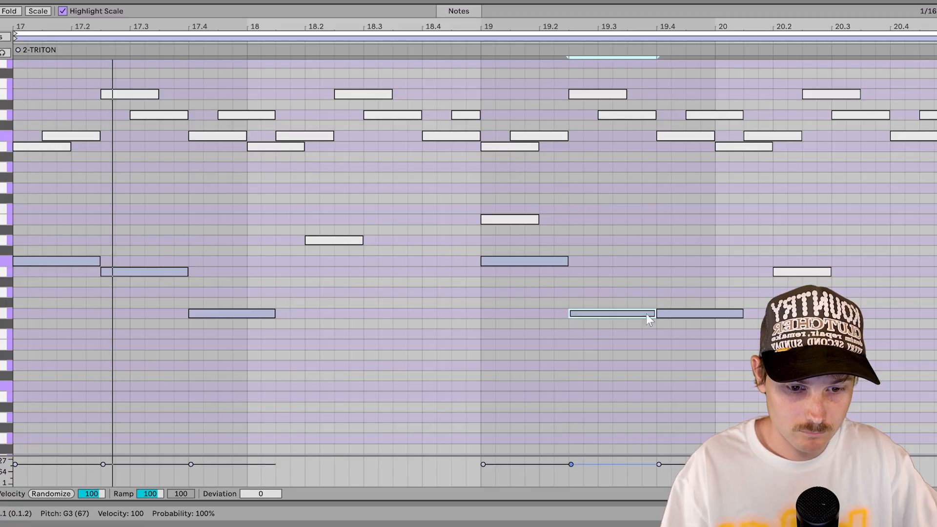
left_click_drag(709, 317, 710, 296)
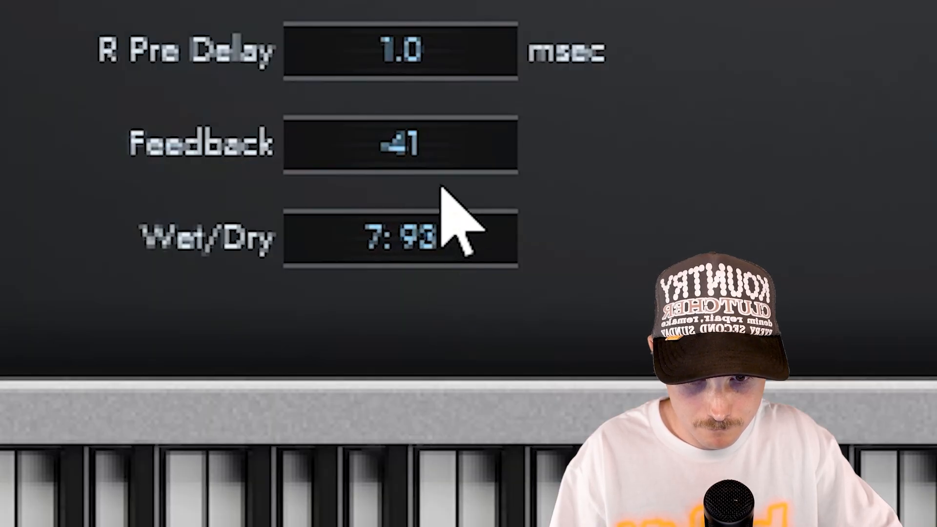
- Adjust the feedback and wet/dry section of the TRITON effect and open the ER/Delay effect types for MFX 2
left_click_drag(441, 187, 507, 5)
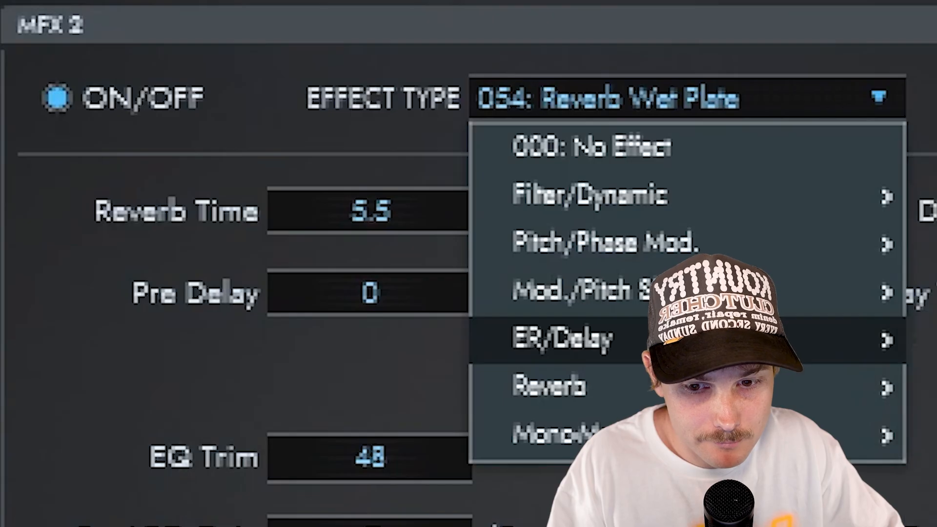
left_click(932, 340)
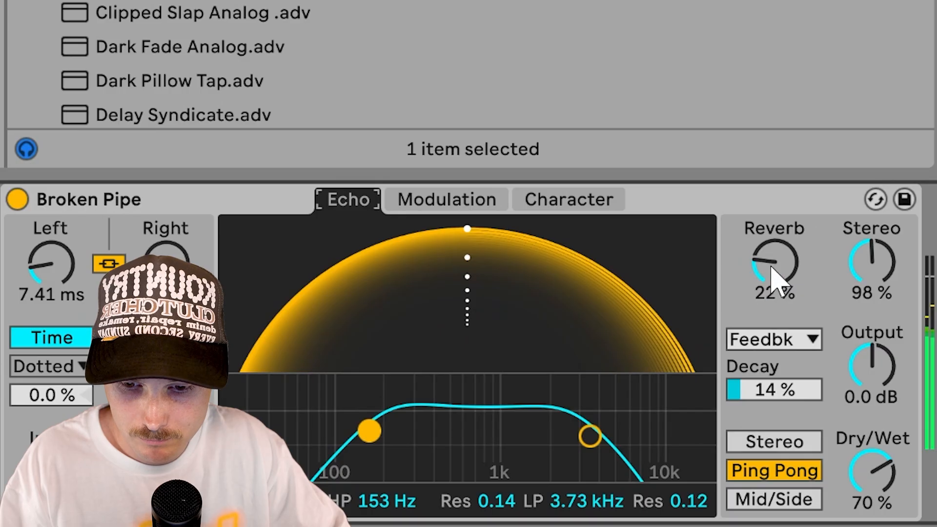
- Set the Broken Pipe echo's reverb amount to 48 % and its decay to about 61 %
left_click_drag(776, 278, 776, 259)
left_click(791, 341)
left_click(800, 338)
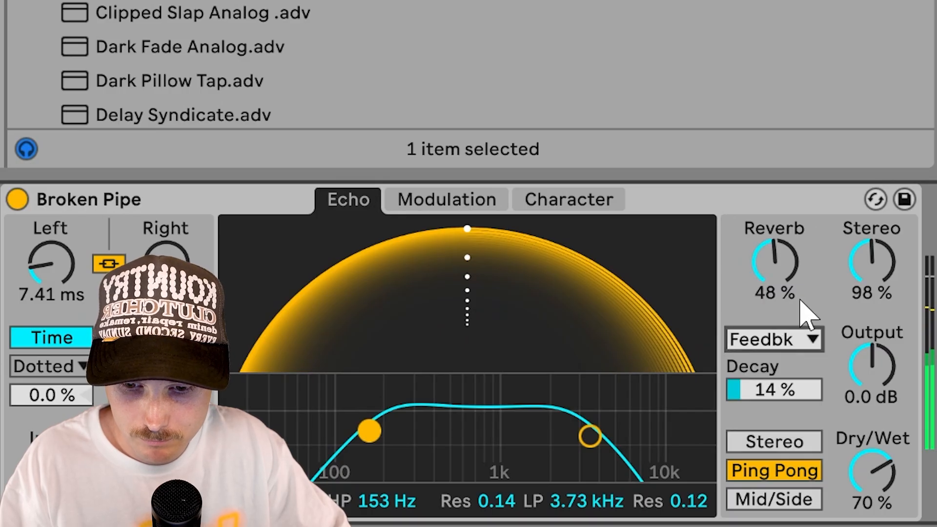
left_click_drag(794, 391, 795, 367)
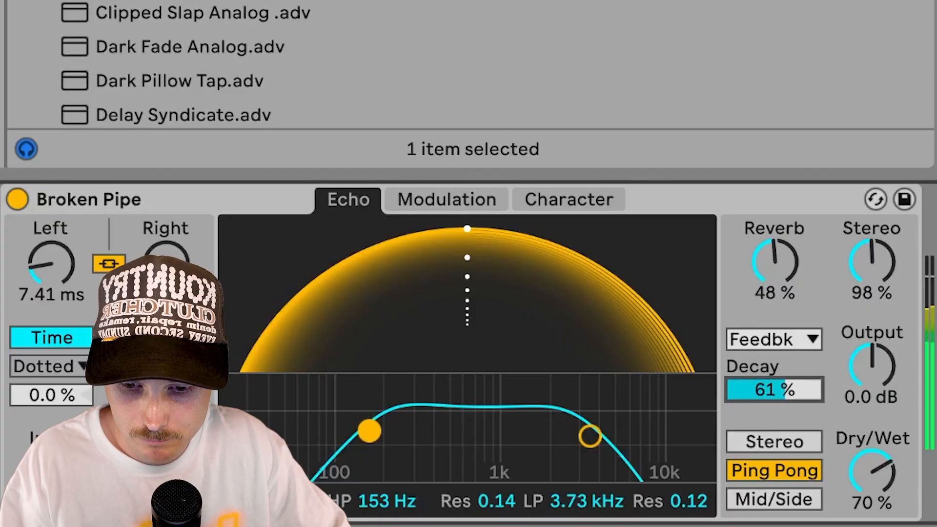
left_click_drag(746, 385, 747, 389)
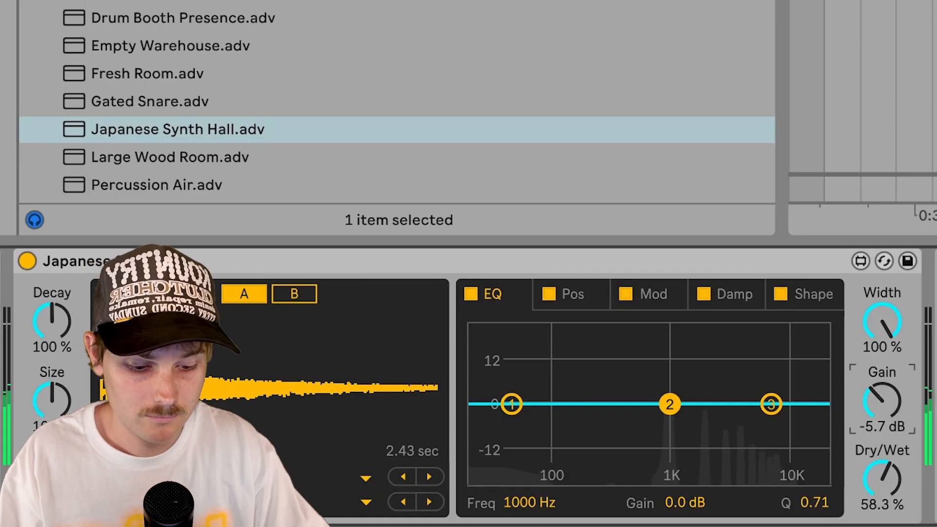
- Fine-tune the gain of the Japanese Synth Hall reverb to about -5.7 dB
left_click_drag(882, 401, 882, 403)
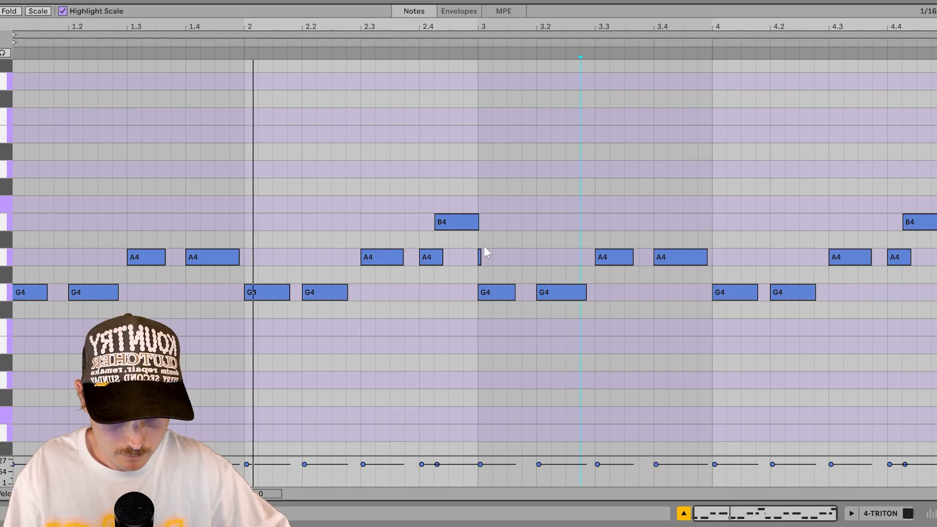
- Select the short A4 and the G4 note at the start of bar 3 in the 4-TRITON clip
left_click_drag(477, 245, 500, 315)
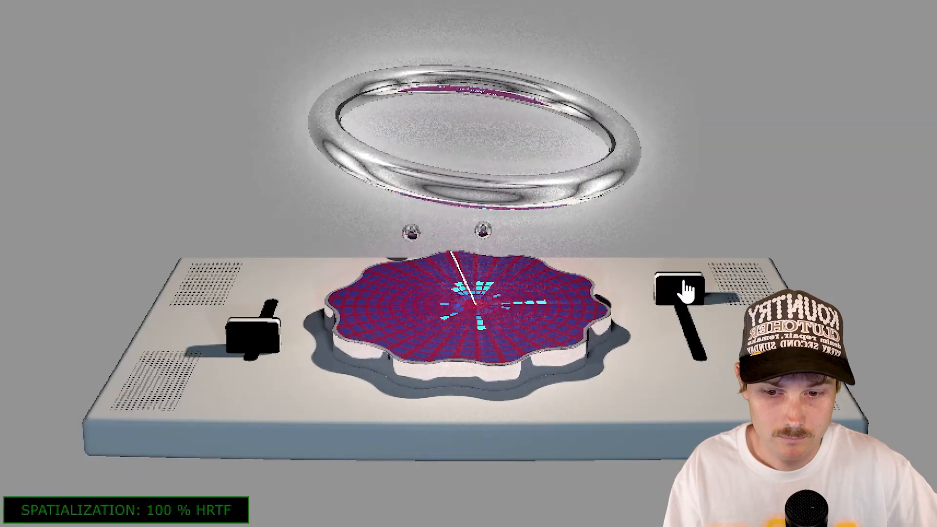
- Raise the floating ring in the spatialization plug-in
left_click_drag(479, 176, 478, 120)
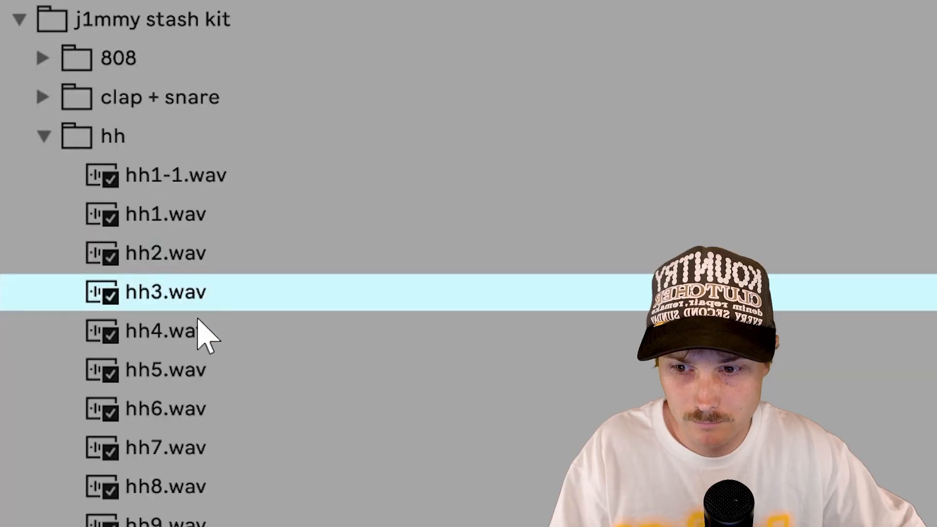
- Audition hh4.wav and hh5.wav in the hh folder of the j1mmy stash kit, ending on hh4.wav
left_click(198, 322)
left_click(224, 372)
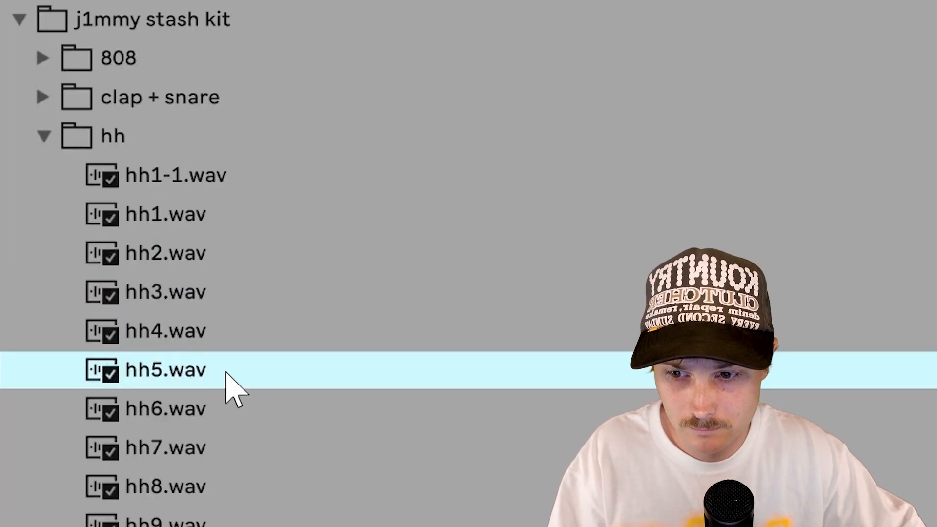
left_click(206, 344)
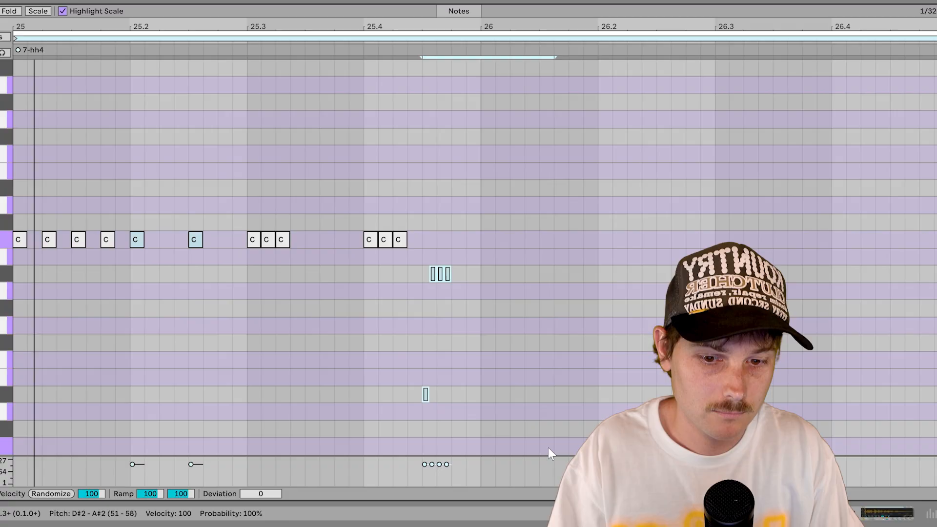
- Transpose the four selected short notes around 25.4.3 in the hh4 clip up by three semitones
key("Up")
key("Up")
key("Up")
key("Down")
key("Up")
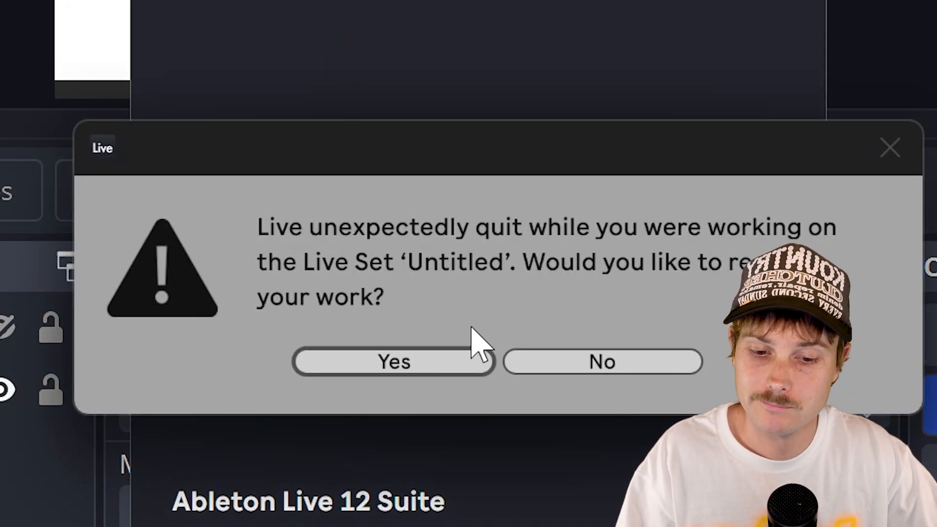
- Recover the Untitled Live Set after the crash and play it back with the TRITON plug-in window hidden
left_click(419, 362)
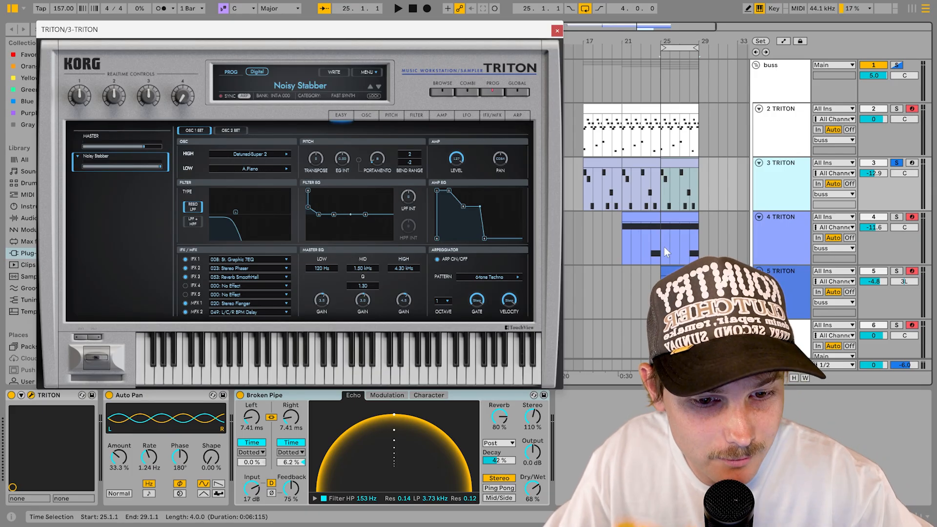
key("space")
key("ctrl+alt+p")
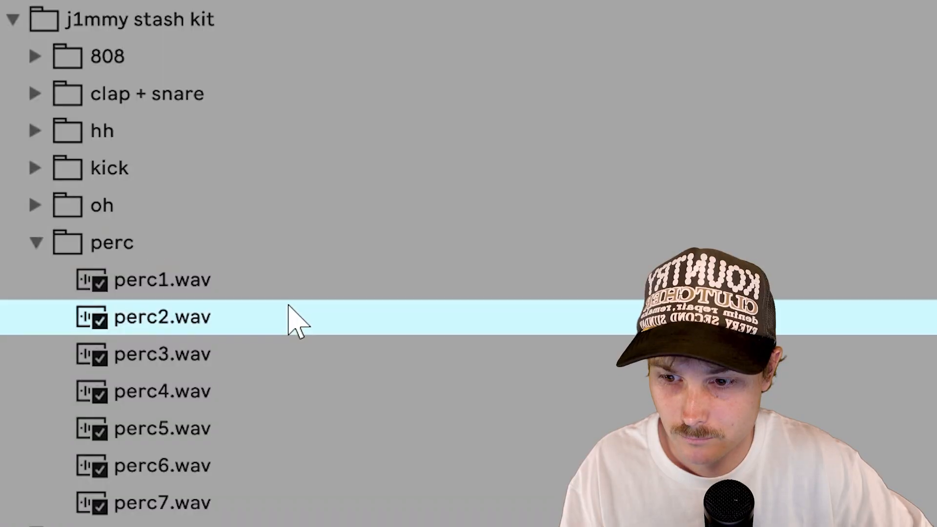
- Audition perc1.wav, perc4.wav and perc5.wav in the perc folder of the j1mmy stash kit
key("Up")
left_click(238, 389)
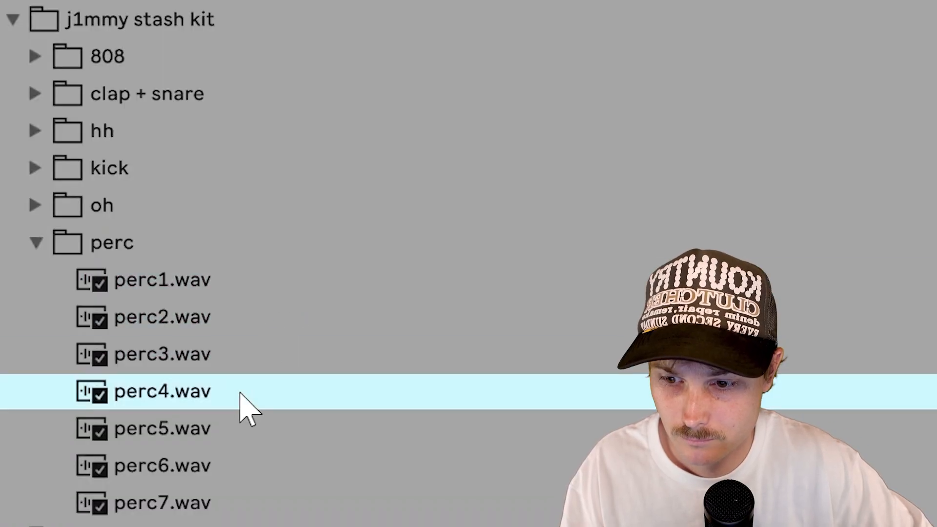
left_click(234, 438)
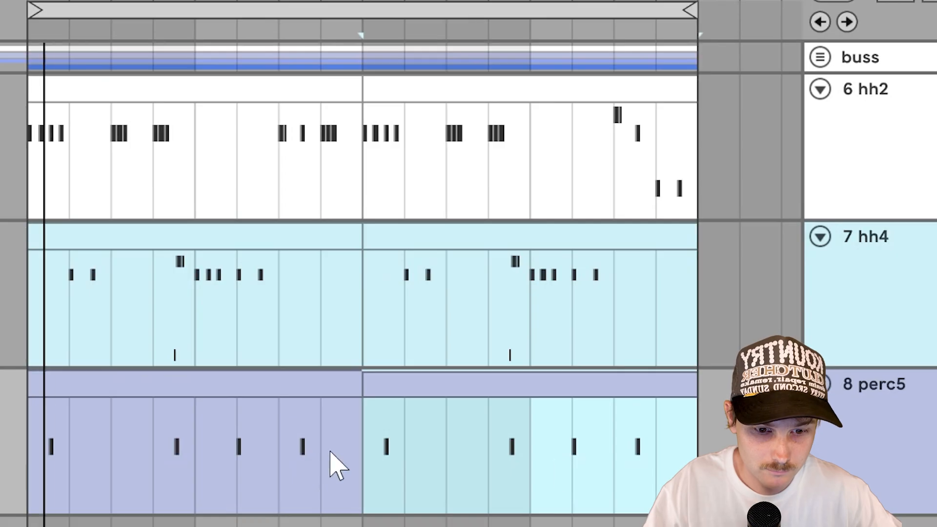
- Select the last two beats of the perc5 pattern and deactivate that section
left_click(633, 502)
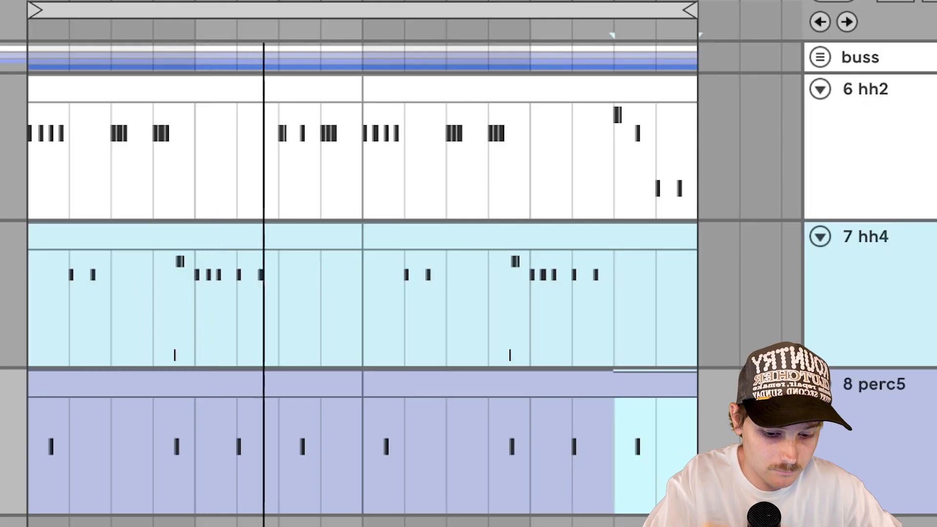
left_click(862, 459)
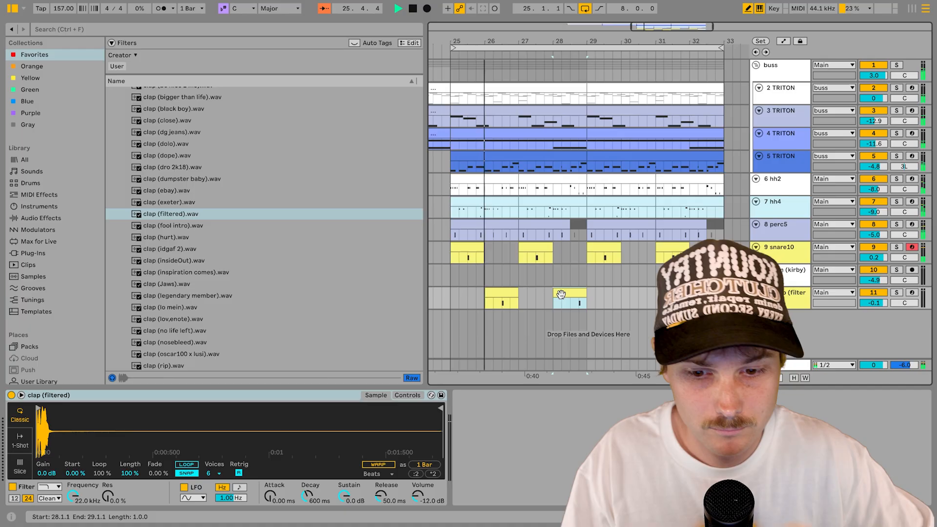
- Duplicate bars 25 to 29 of the clap (filtered) track directly after themselves
left_click(455, 294, "shift")
key("ctrl+d")
left_click(792, 293)
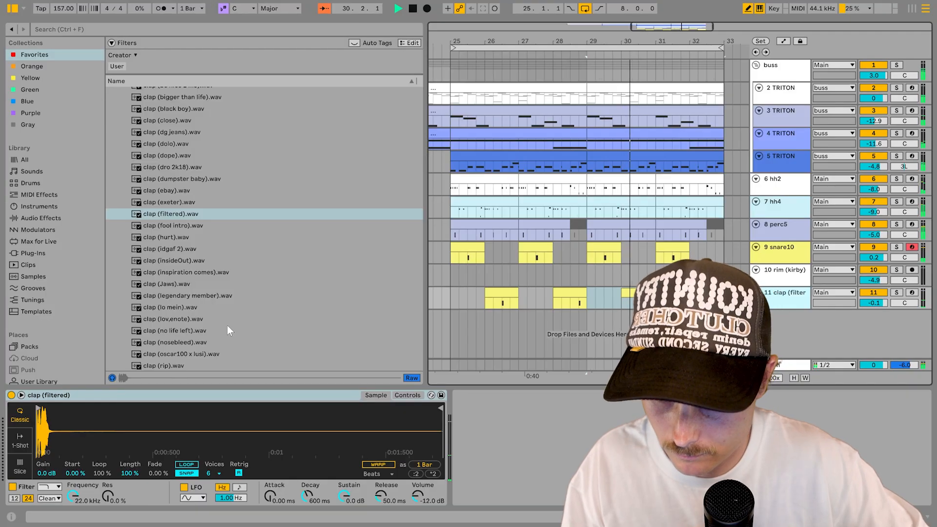
- Go back through the clap sample list in the browser and collapse its folder
left_click(207, 319)
scroll(311, 349, "up", 3)
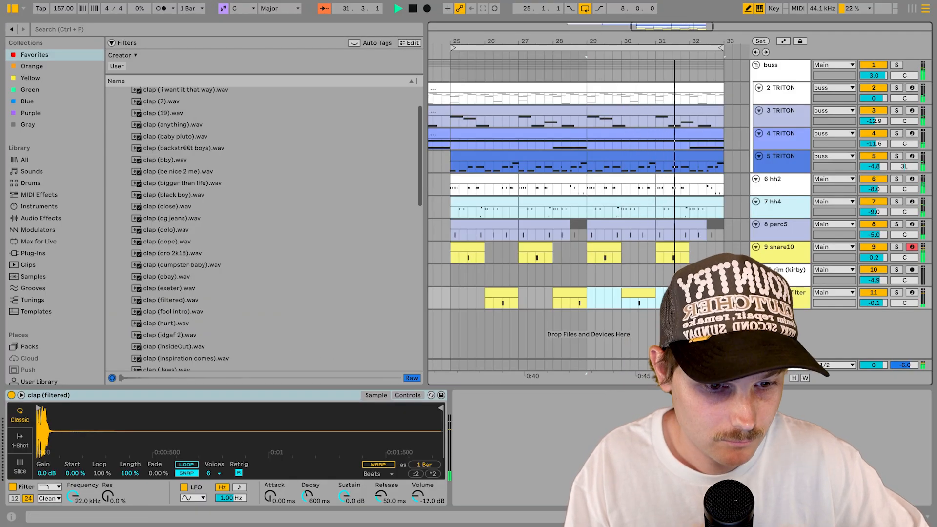
scroll(122, 127, "up", 2)
left_click(120, 127)
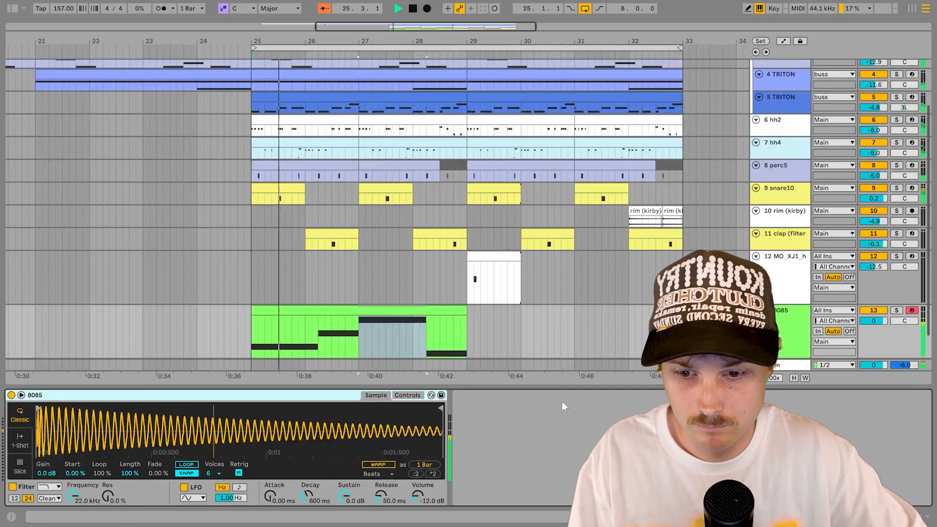
- Select the whole 8085 bass clip in bars 25 to 29 and open the 8085 sampler's controls page
scroll(430, 279, "down", 1)
left_click(430, 279)
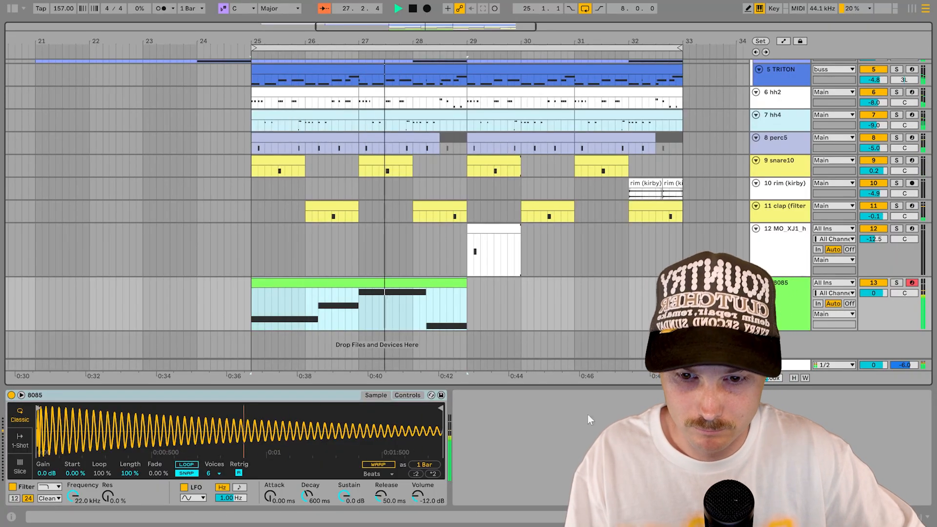
left_click(411, 397)
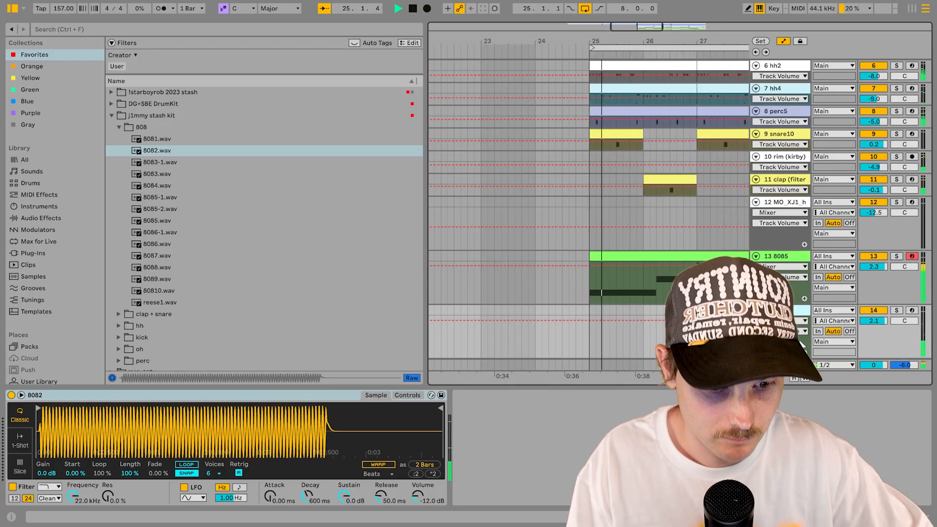
- Fit all track heights to the arrangement with the browser hidden, and hide the automation lanes
key("h")
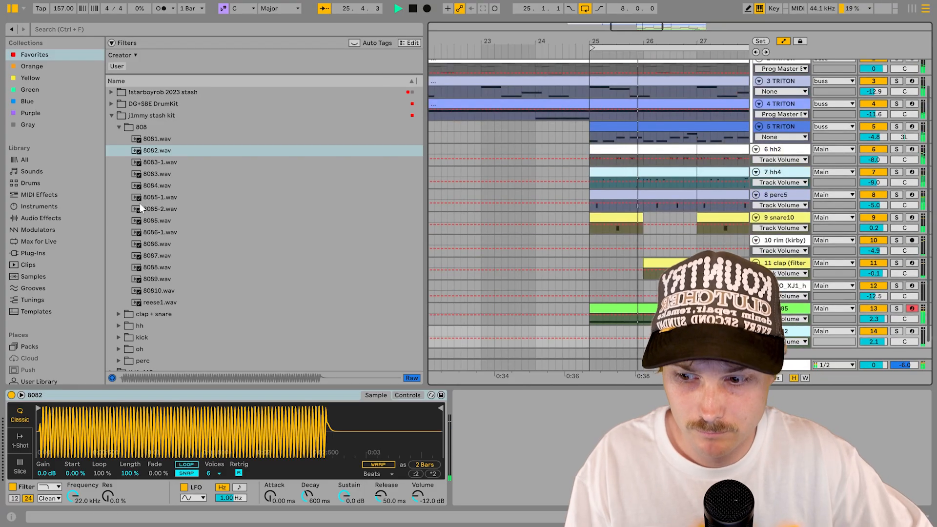
left_click(11, 9)
left_click_drag(652, 213, 710, 147)
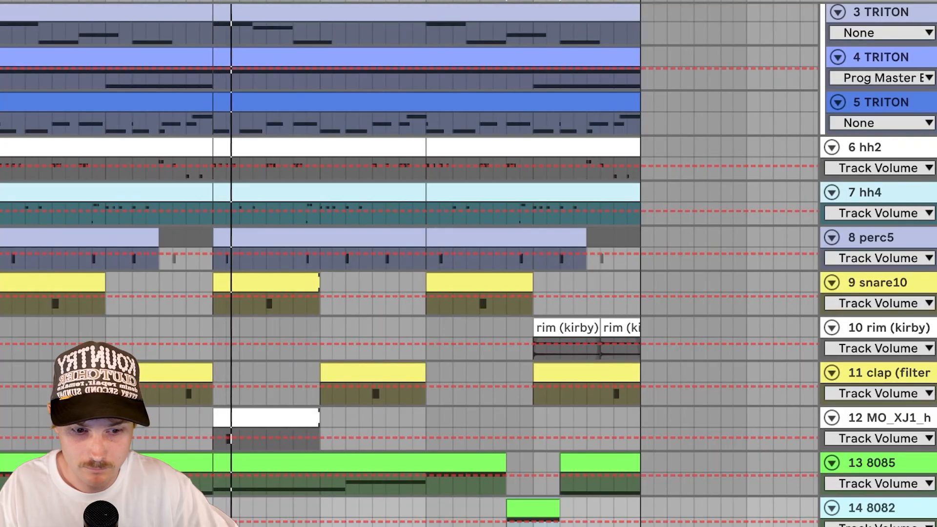
key("a")
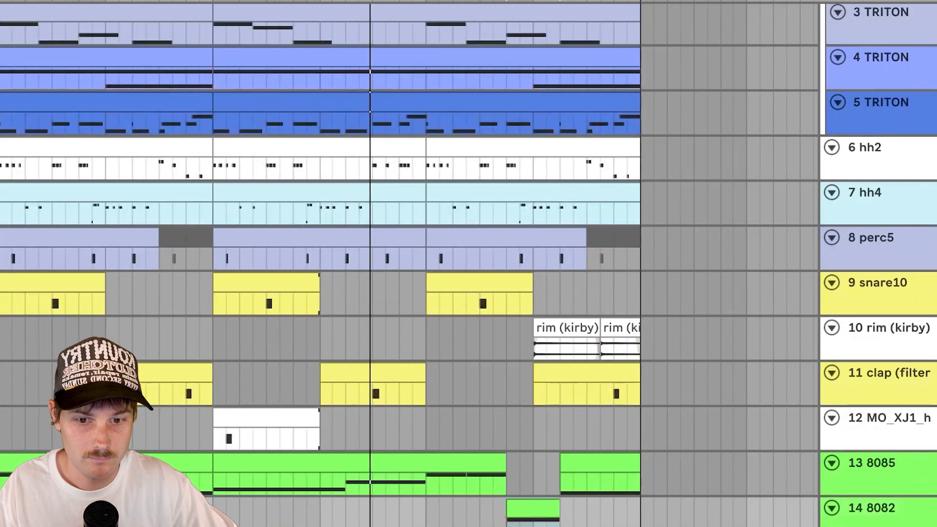
- Select the two adjoining 5 TRITON clips that meet at bar 29
left_click(207, 104)
left_click(242, 105, "shift")
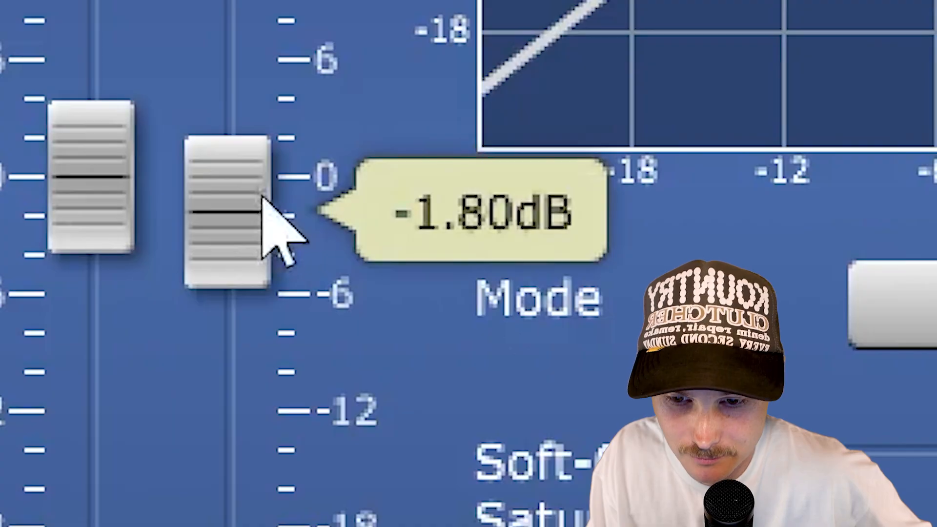
- Lower the clip level in StandardCLIP to about -5 dB with oversampling at x4
left_click_drag(265, 203, 246, 252)
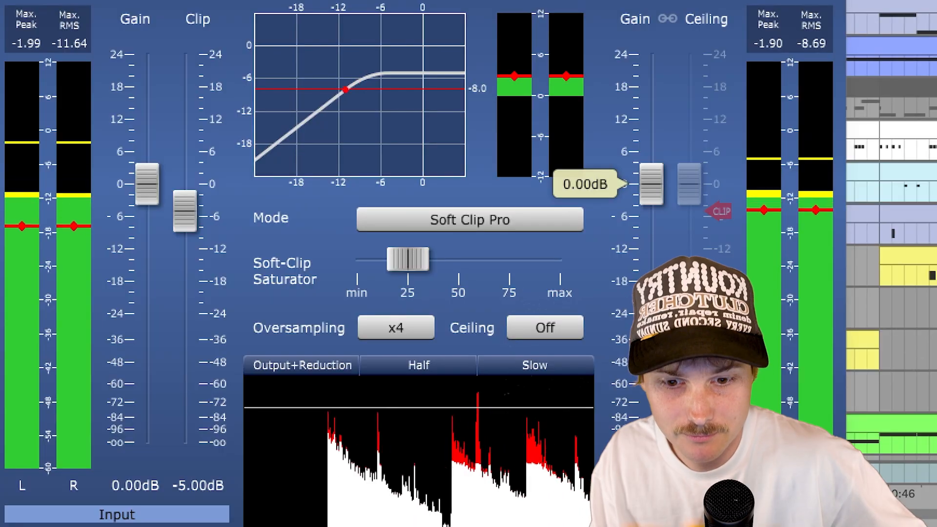
left_click(368, 334)
left_click(307, 295)
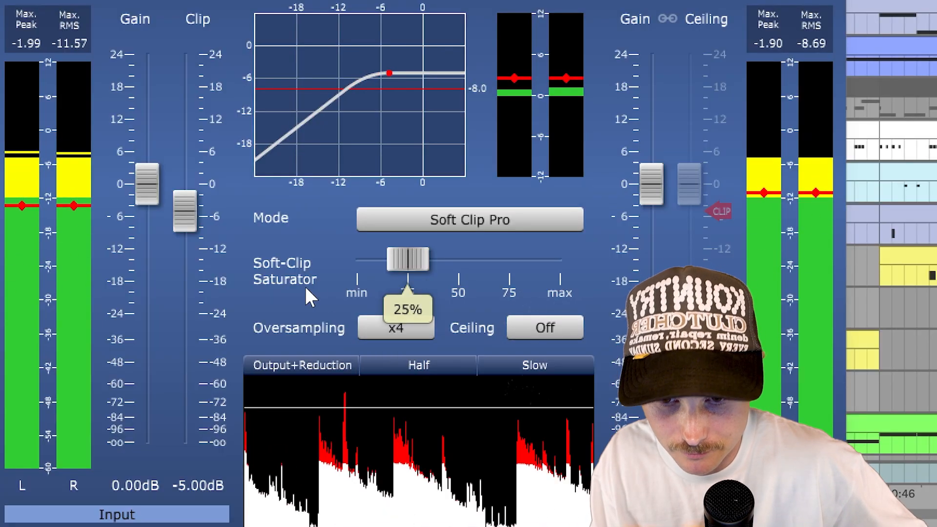
left_click_drag(197, 235, 199, 244)
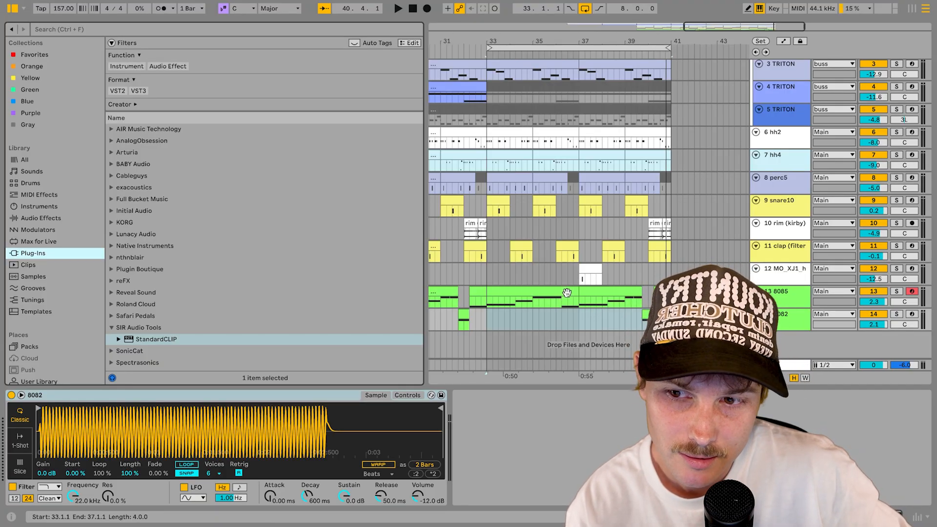
- Select across the 8085 and 8082 bass tracks toward the end of bars 33 to 41
left_click_drag(569, 293, 657, 337)
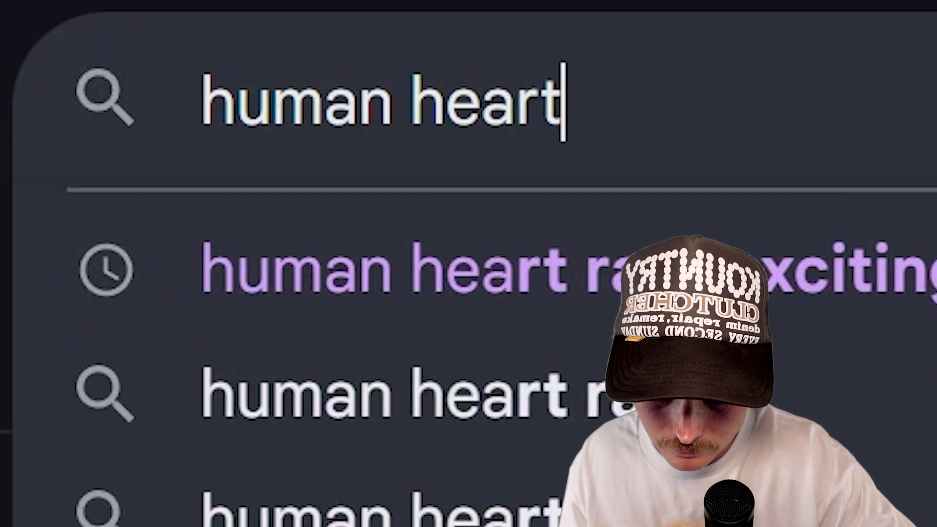
- Switch to the web browser and search for "human heart rate 160"
type("rate ")
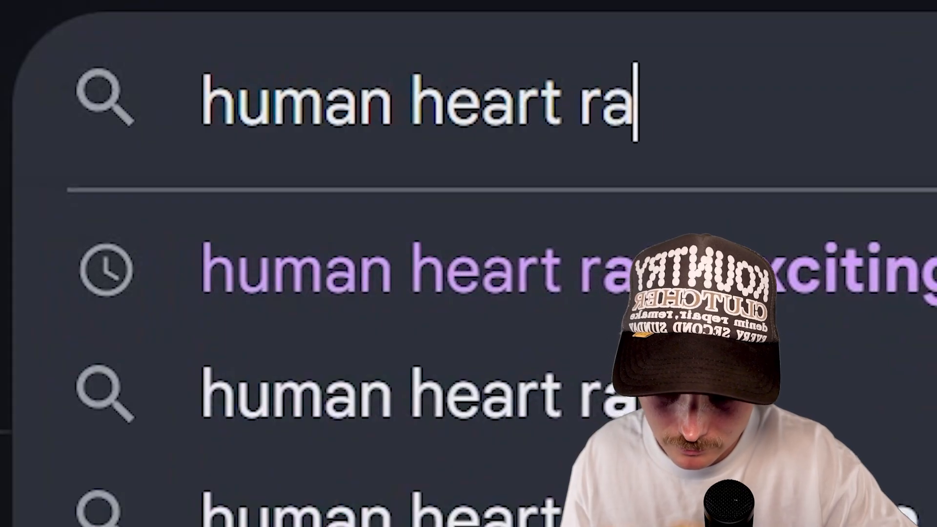
type("160")
key("Return")
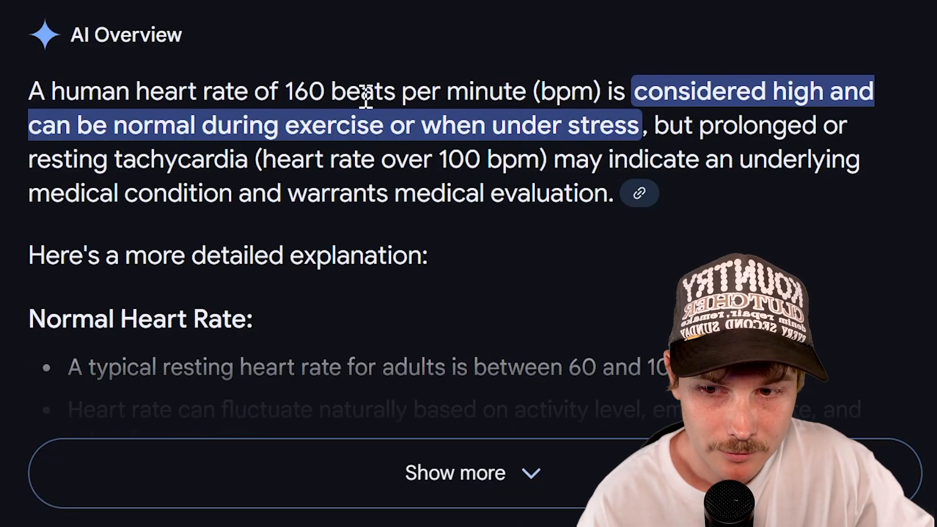